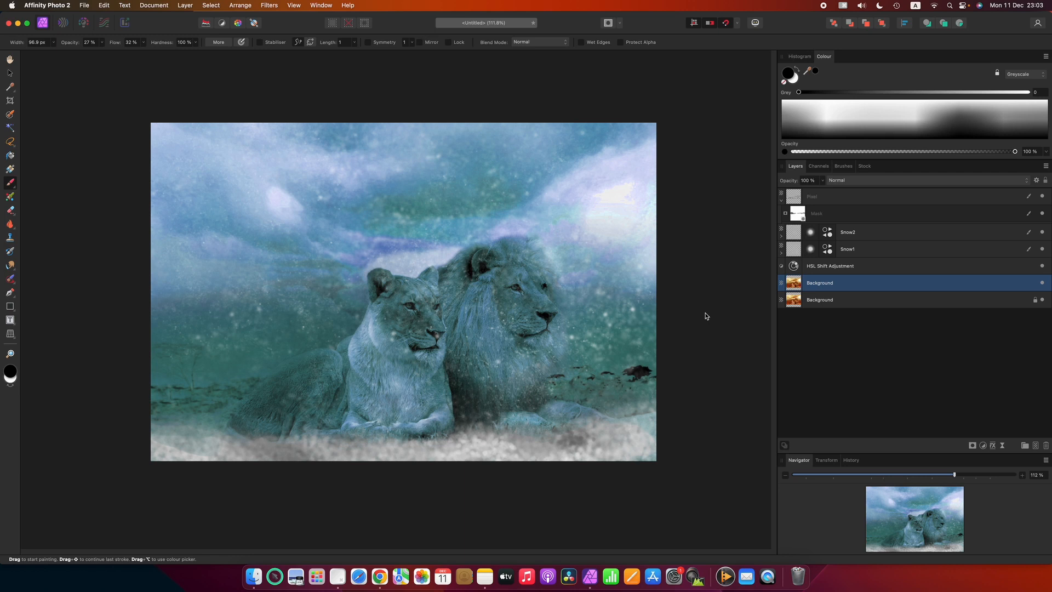
right_click(894, 288)
click(903, 327)
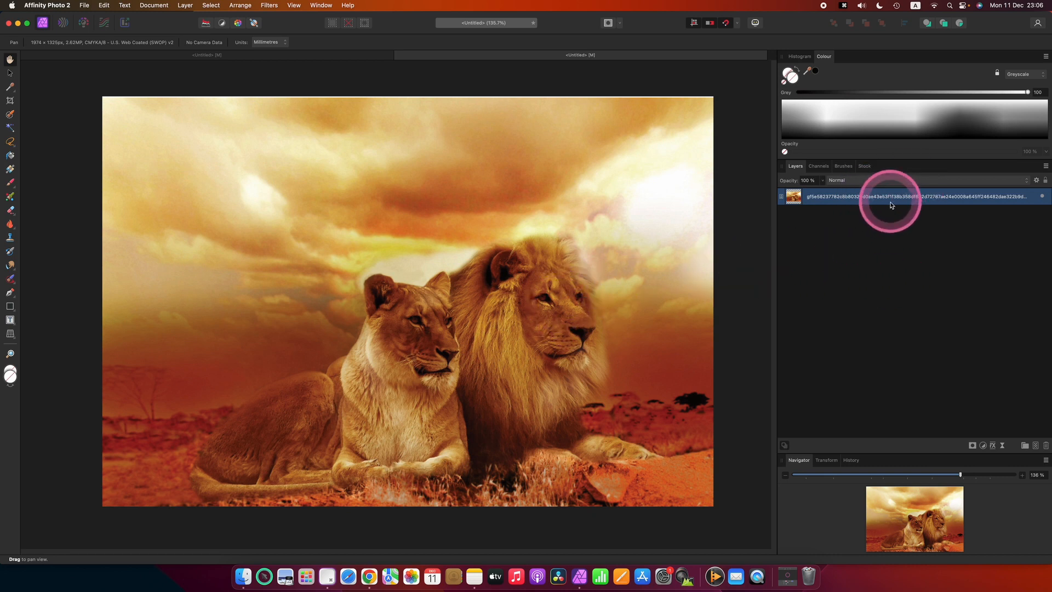
- Duplicate the lion photo layer to create a working copy of the picture
key(super+j)
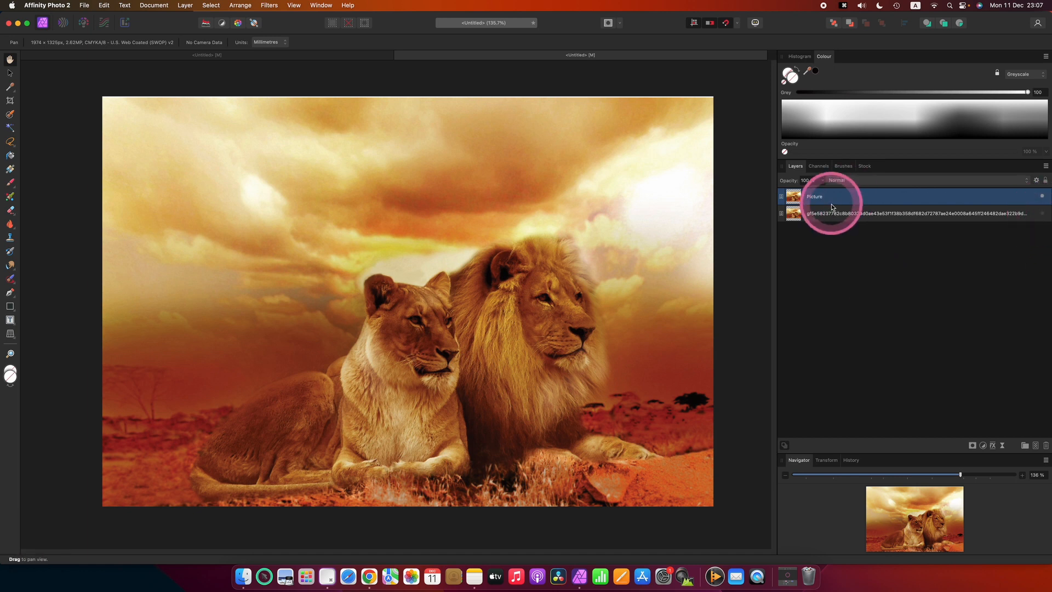
key(super+z)
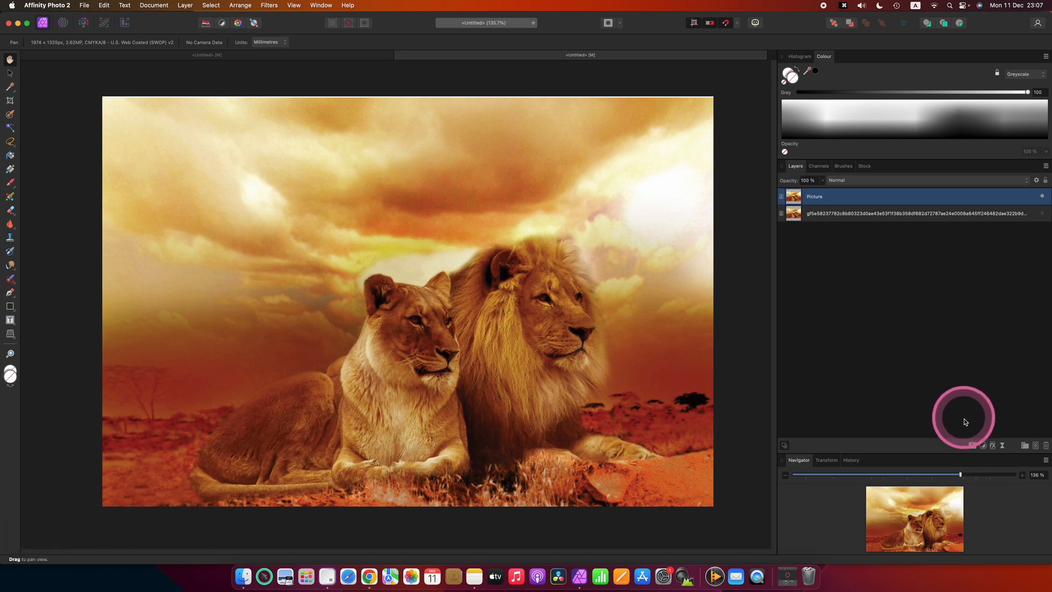
- Add an HSL adjustment and set its hue shift to about -136° for a cold teal look
click(983, 445)
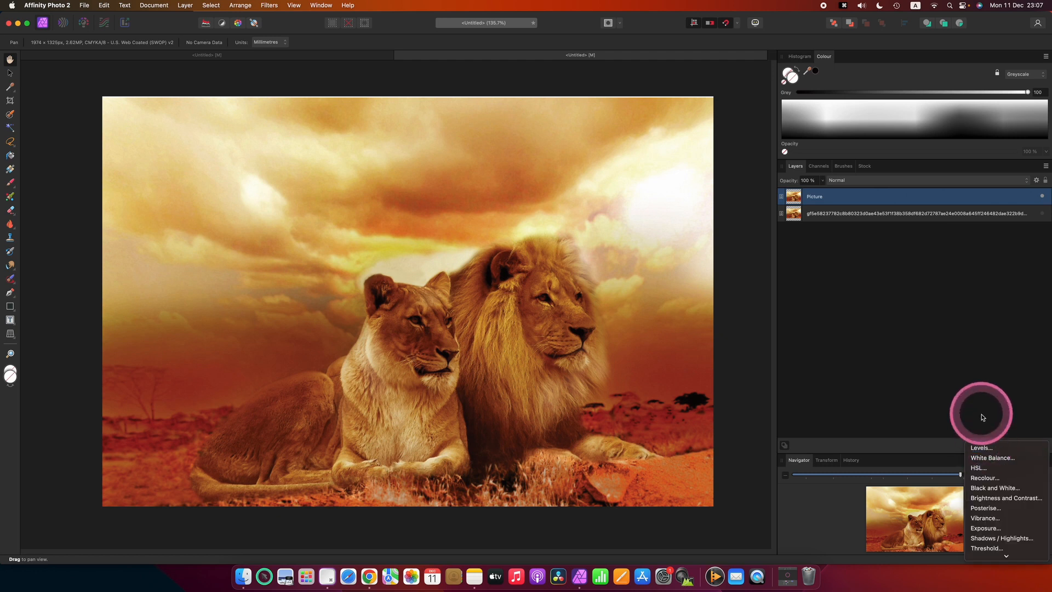
click(983, 468)
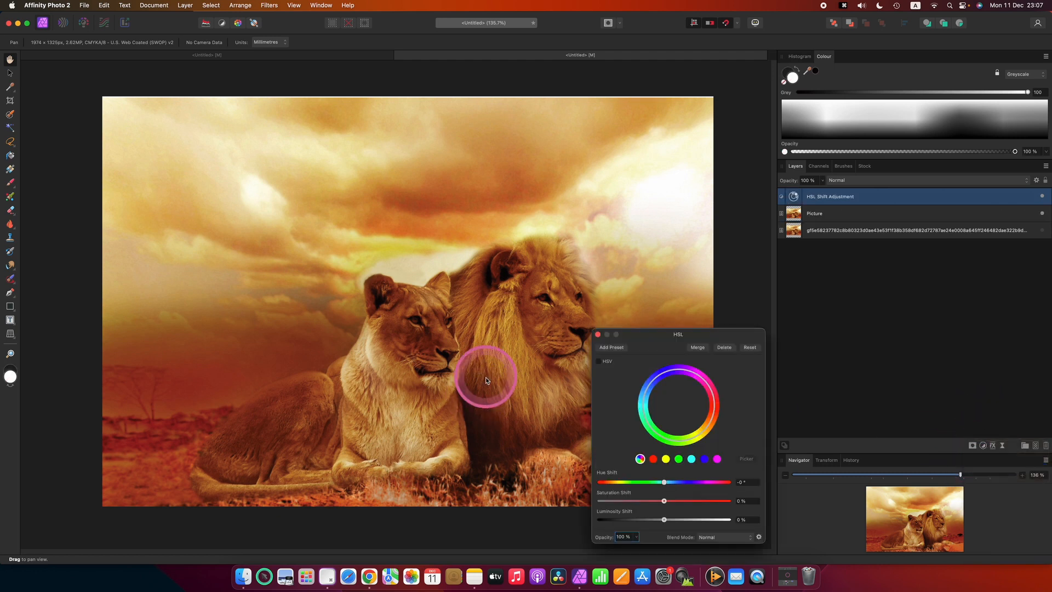
drag(634, 329, 634, 149)
drag(645, 296, 613, 294)
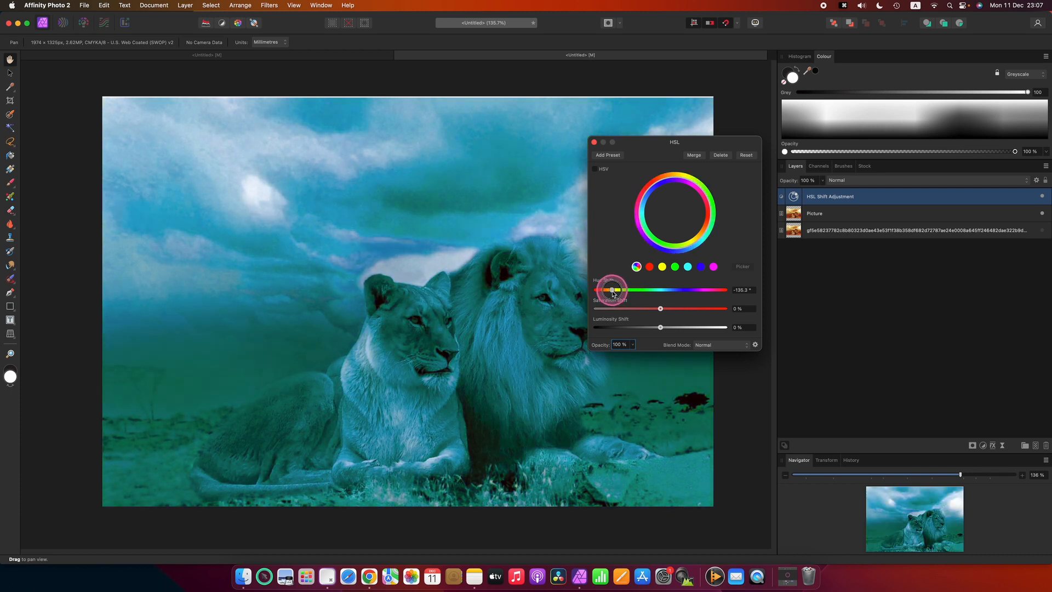
drag(607, 346, 702, 190)
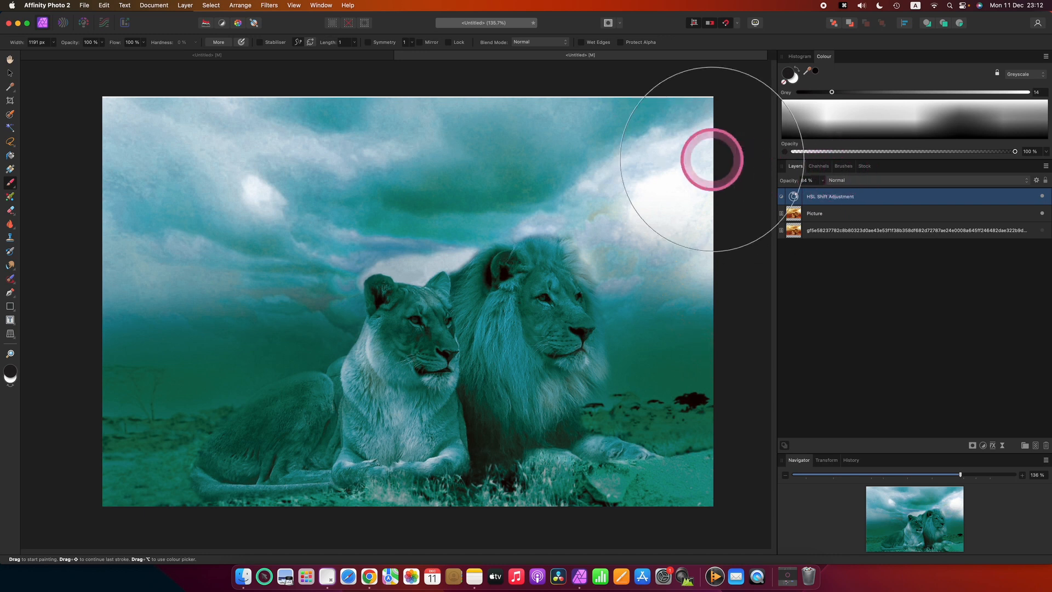
- Choose the Brush Pattern 03 brush from the Textures brush category and return to the layers list
click(843, 166)
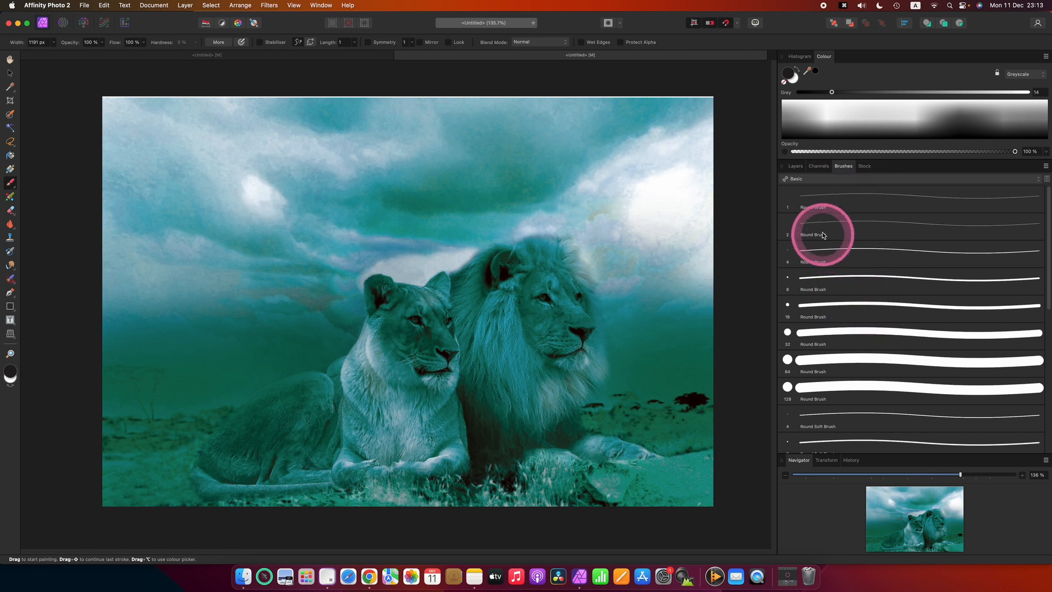
click(810, 179)
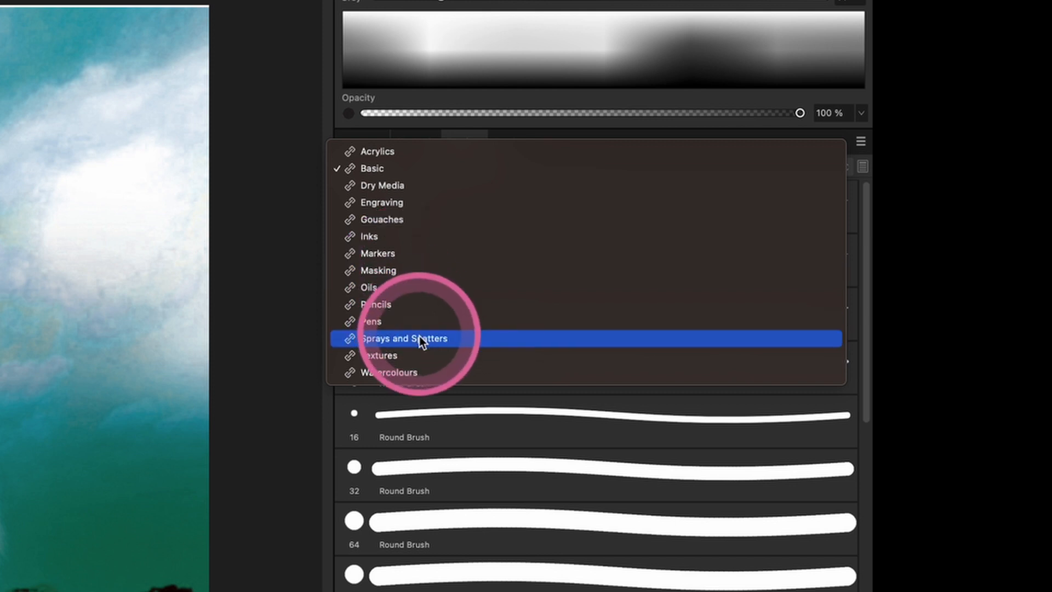
click(387, 354)
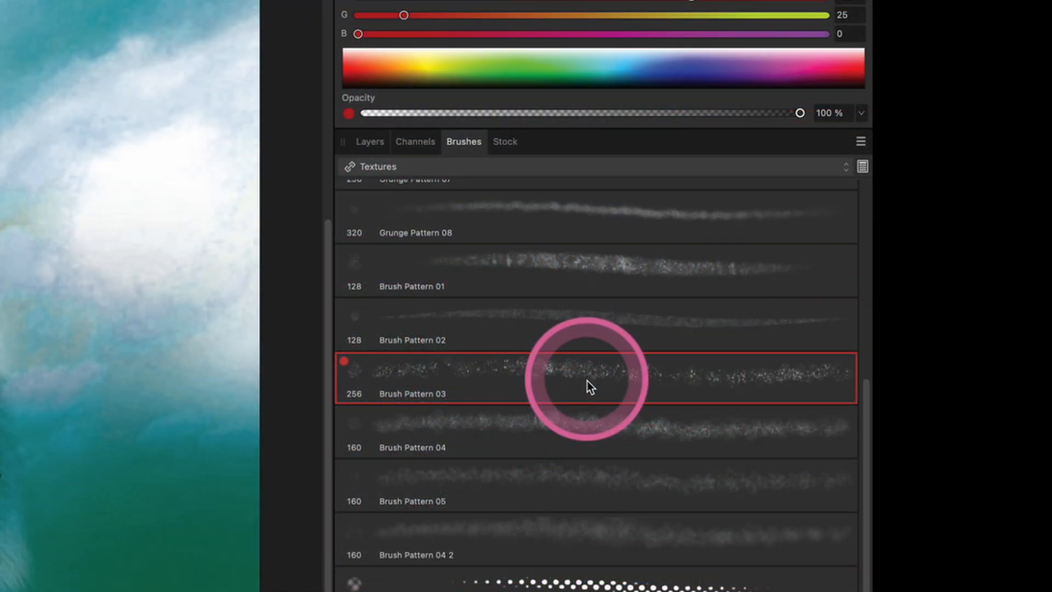
click(370, 142)
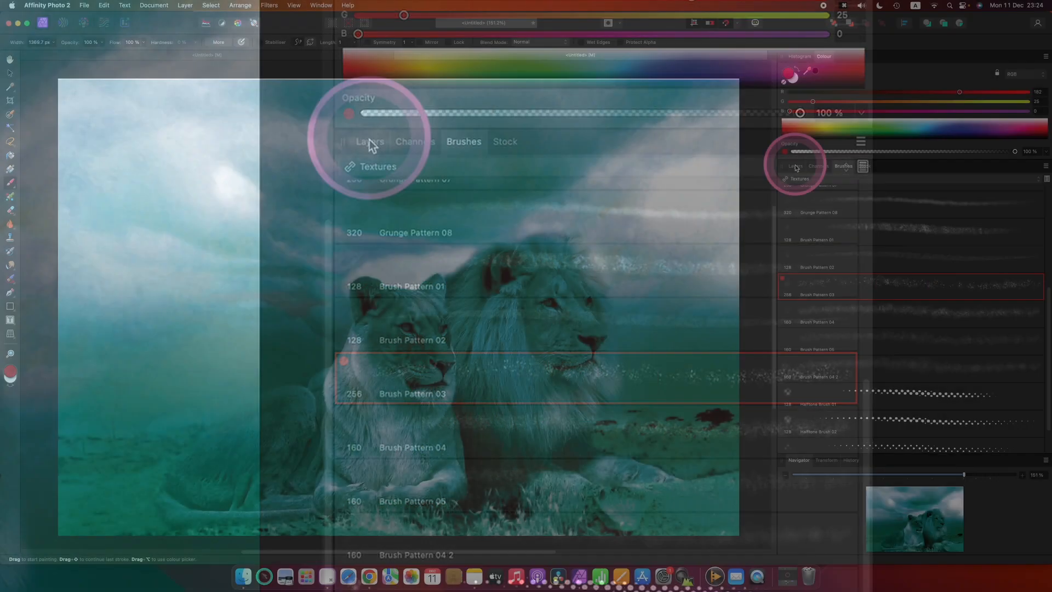
- Add a new pixel layer and paint a red spatter texture across the whole image with the pattern brush
click(417, 203)
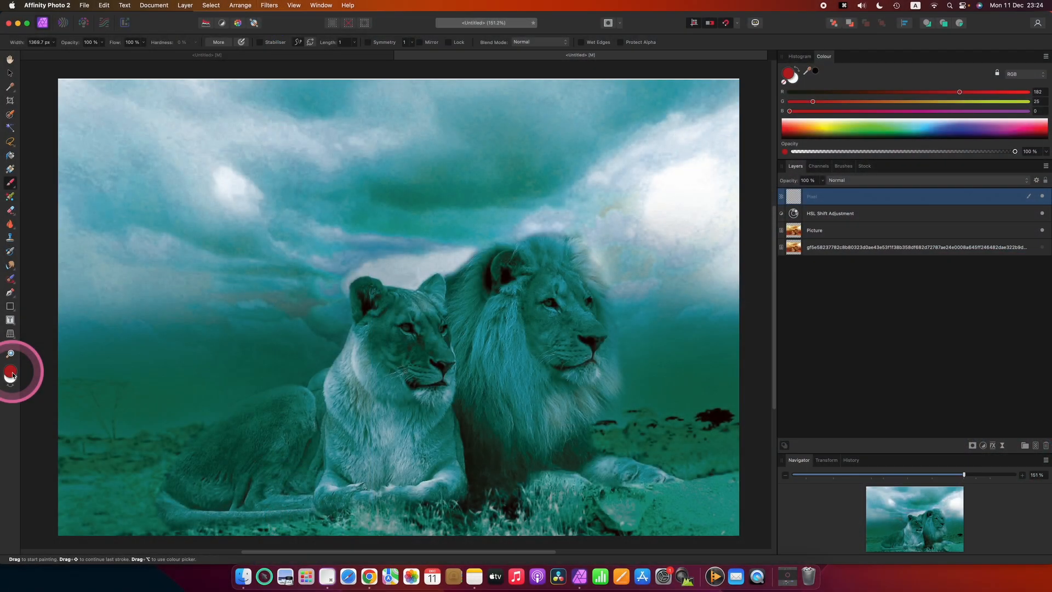
mouse_move(12, 375)
mouse_down()
mouse_move(55, 352)
mouse_move(141, 195)
mouse_move(399, 198)
mouse_move(625, 225)
mouse_move(626, 318)
mouse_move(555, 409)
mouse_move(237, 385)
mouse_move(333, 346)
mouse_up()
key(super+z)
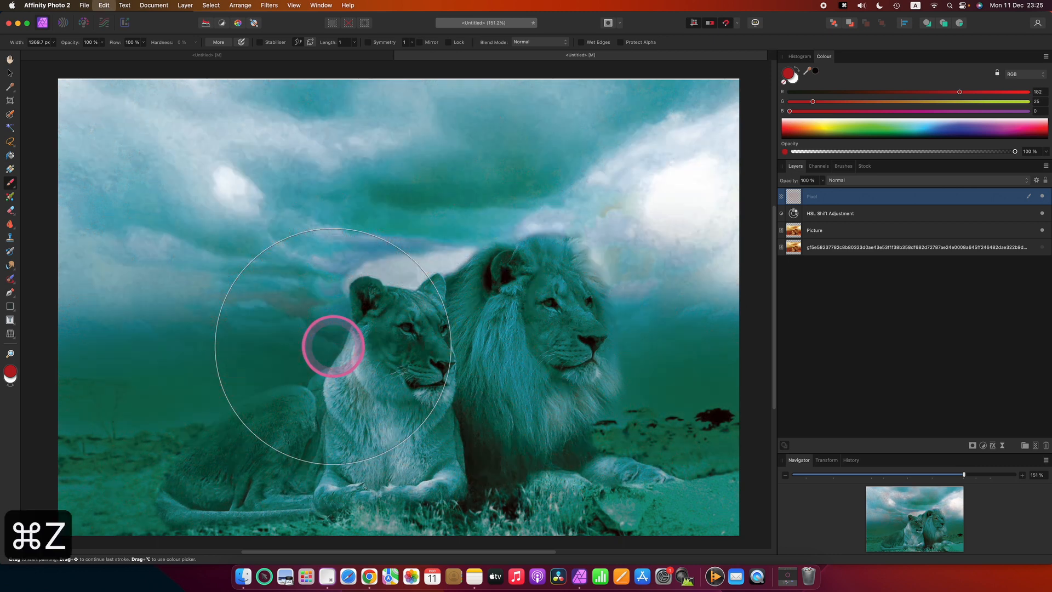
mouse_move(153, 278)
mouse_down()
mouse_move(595, 333)
mouse_move(629, 253)
mouse_move(631, 266)
mouse_move(374, 429)
mouse_up()
click(832, 199)
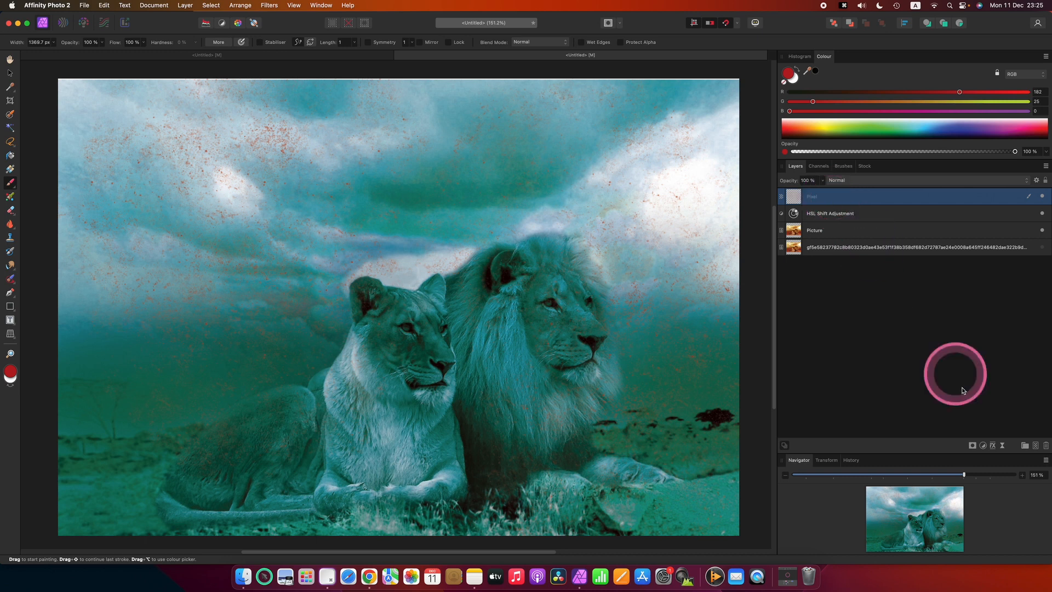
- Add another HSL adjustment and nest it inside the spatter pixel layer
click(983, 448)
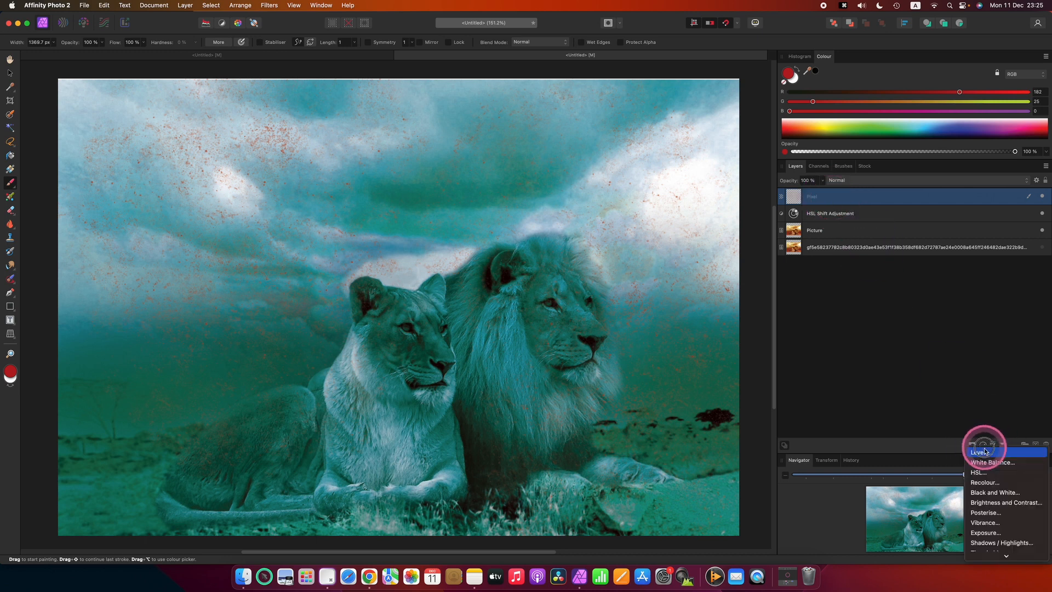
click(985, 472)
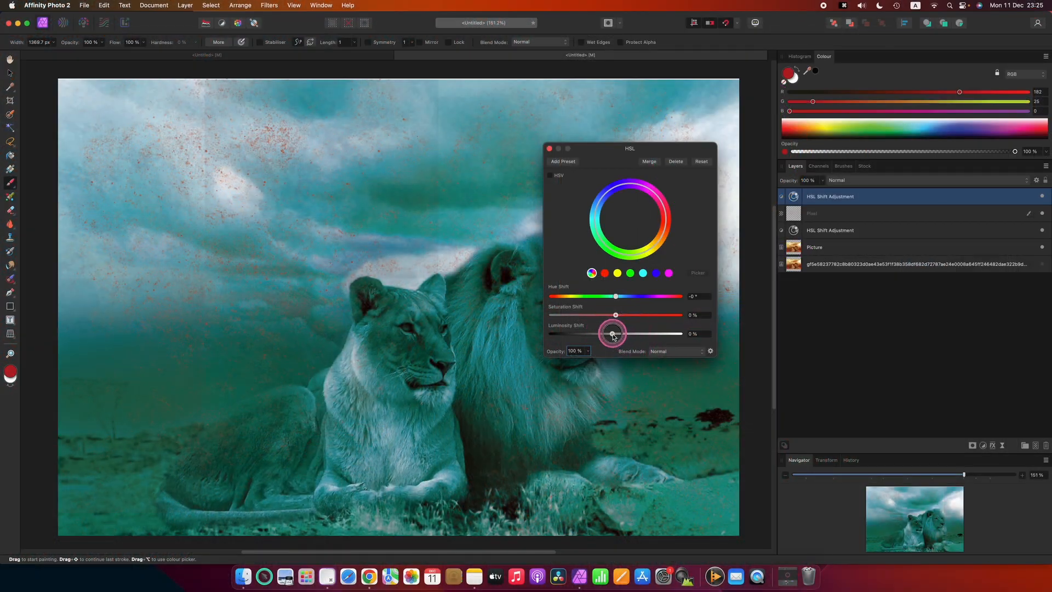
mouse_move(610, 332)
mouse_down()
mouse_move(580, 334)
mouse_move(660, 335)
mouse_move(625, 333)
mouse_up()
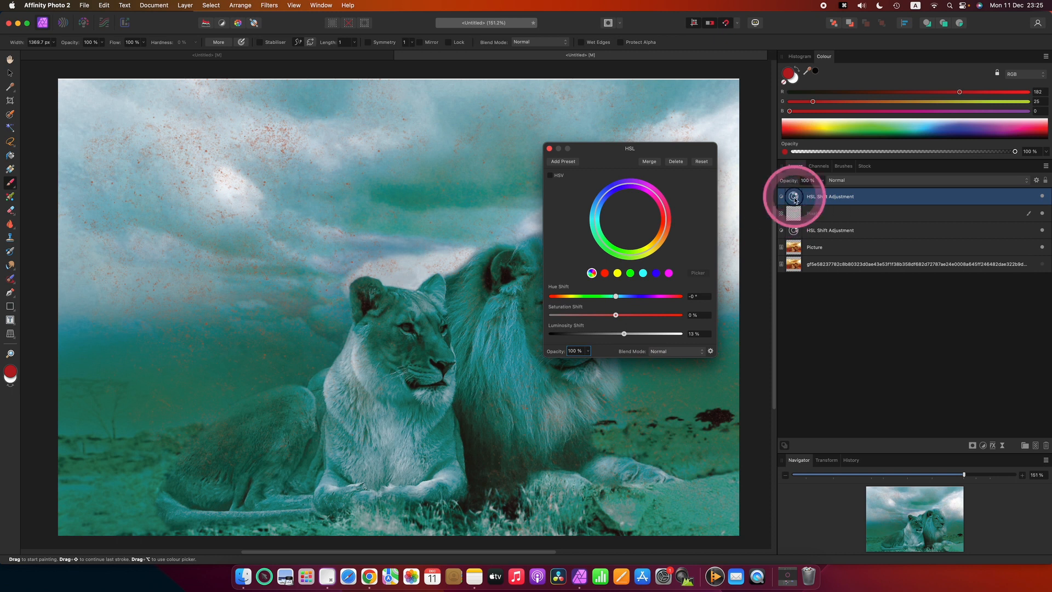
drag(794, 200, 791, 211)
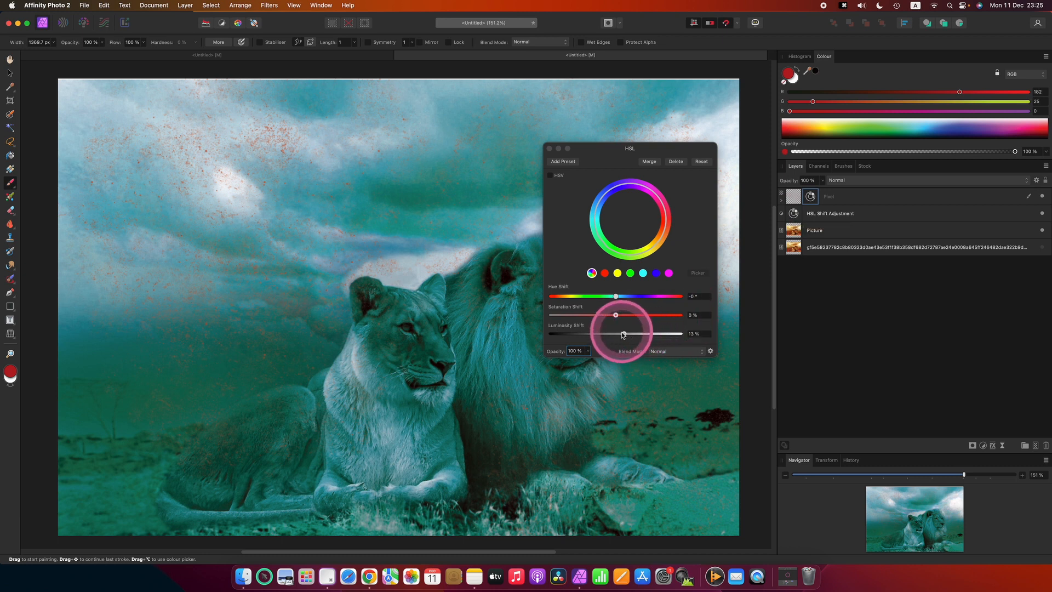
- Set the nested HSL adjustment's luminosity shift to 99% and close the dialog
drag(624, 336, 655, 337)
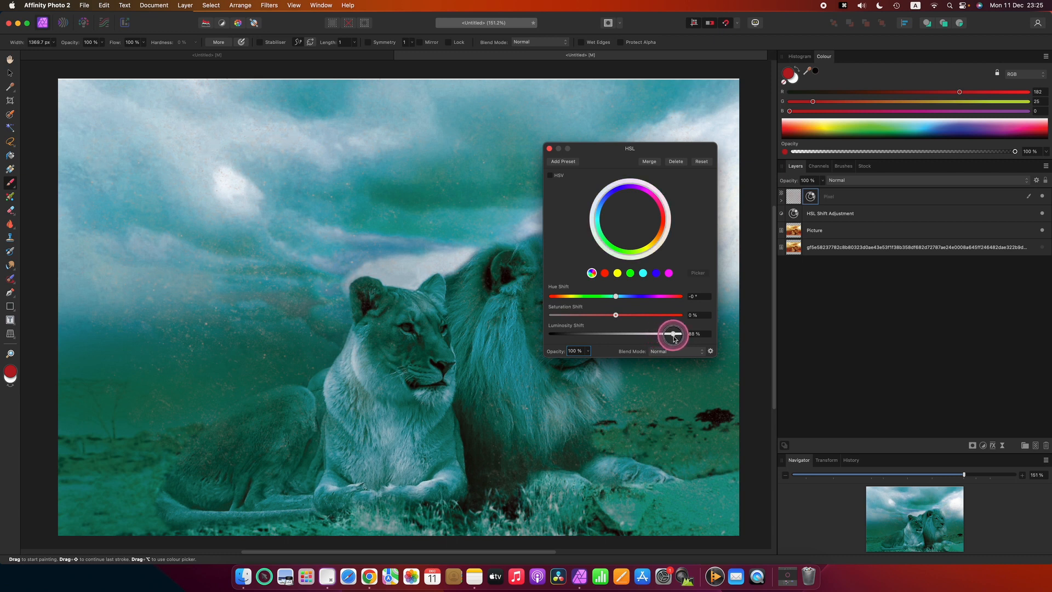
drag(674, 336, 680, 335)
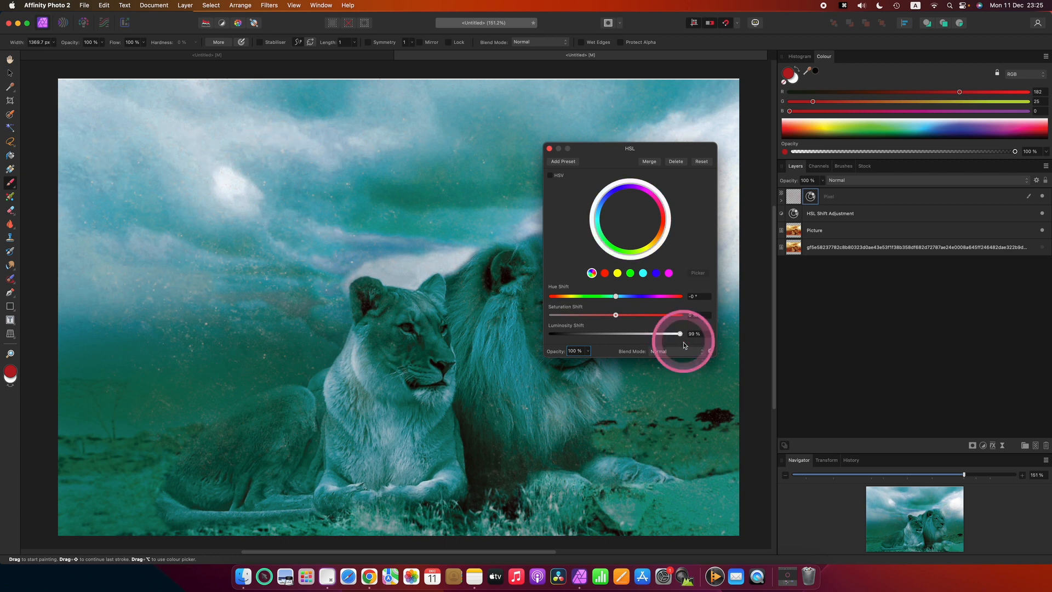
click(549, 149)
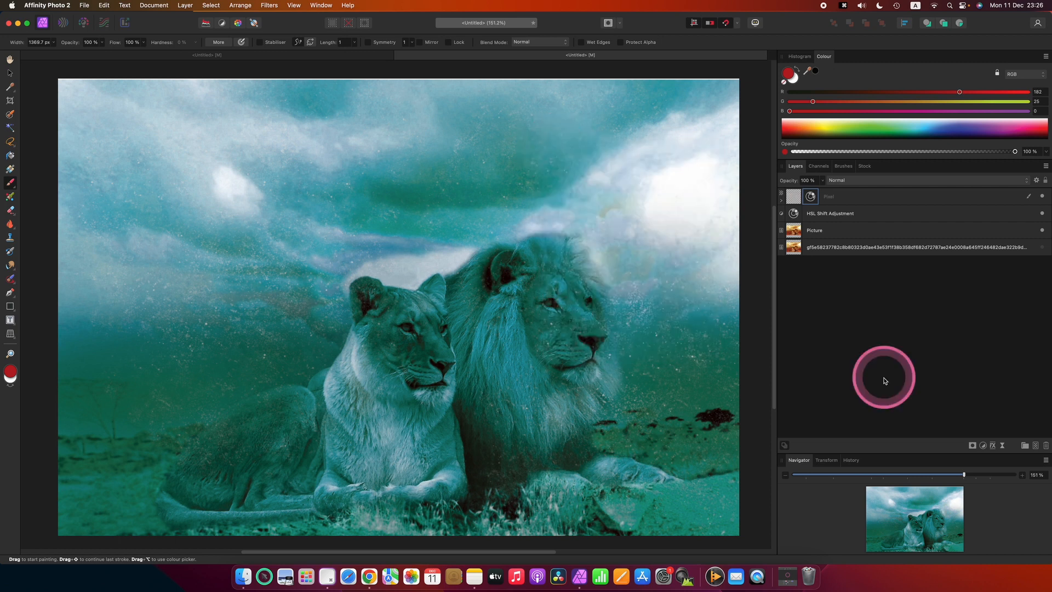
- Add a Live Motion Blur filter with 270° rotation and a radius of about 6.1 px
click(781, 201)
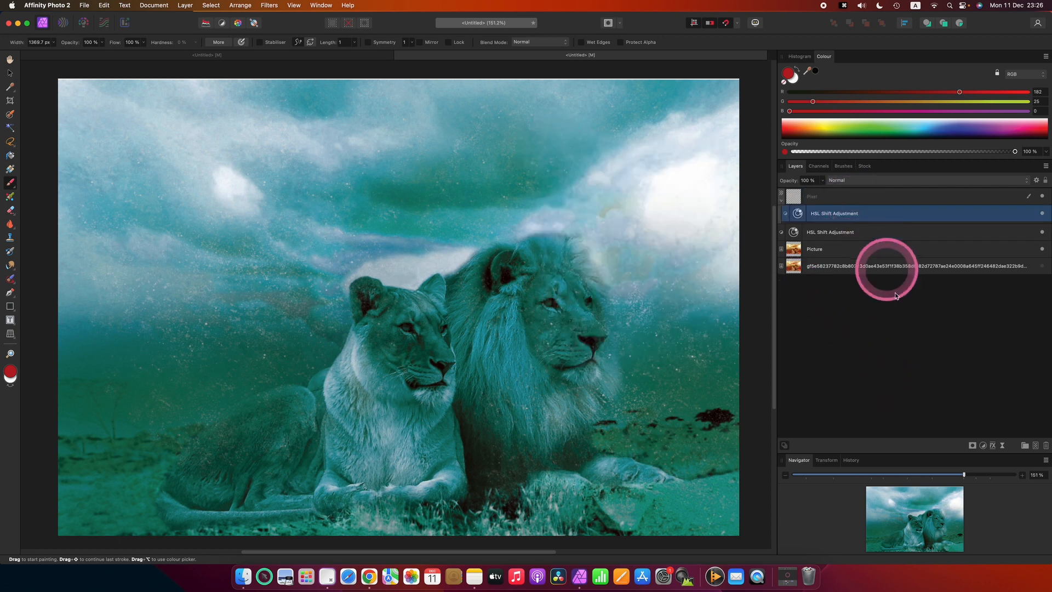
click(1002, 446)
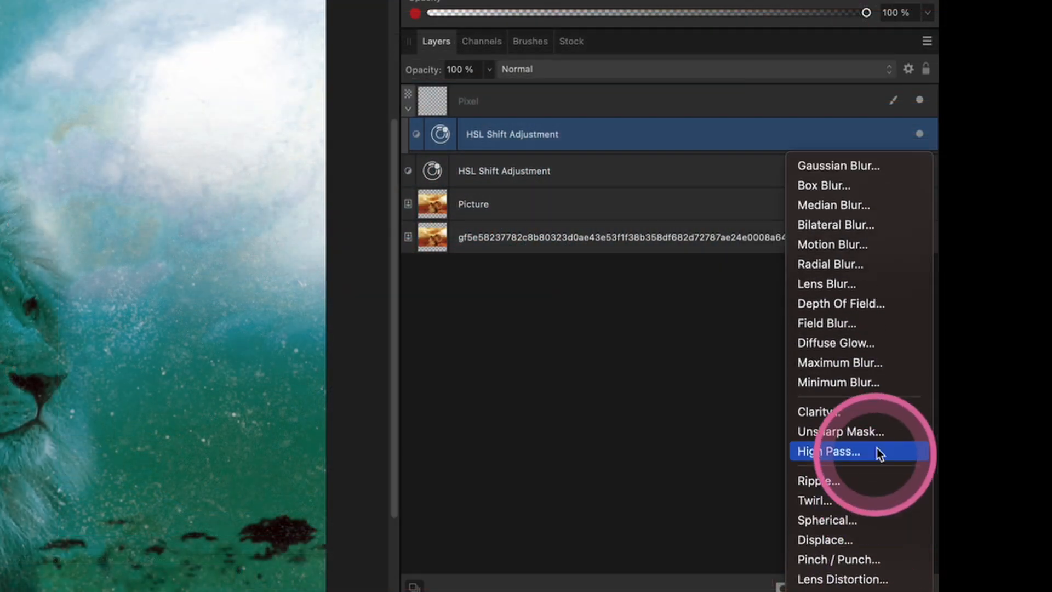
click(831, 244)
drag(667, 463, 600, 213)
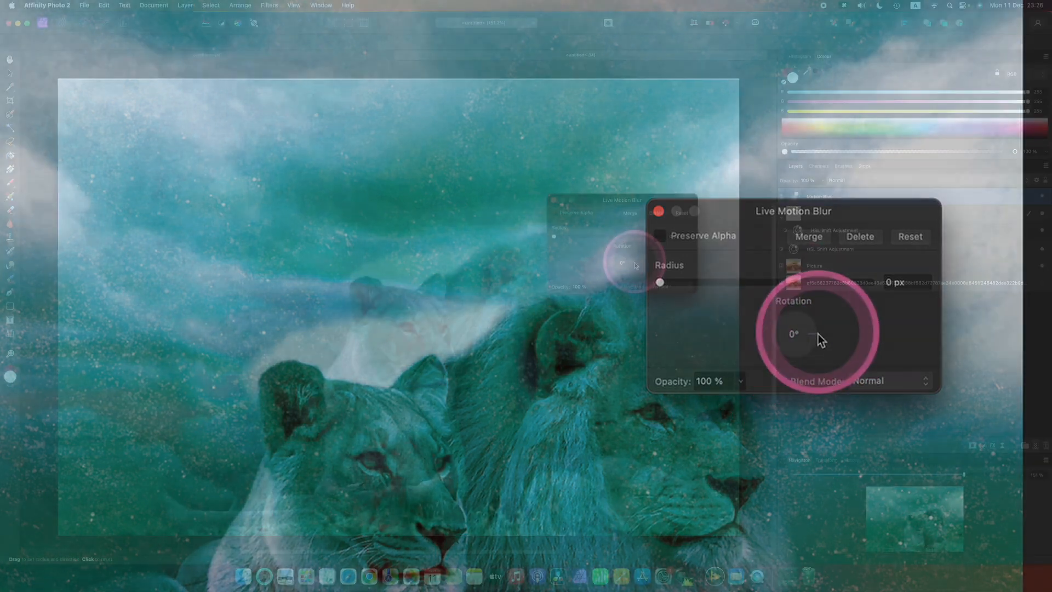
drag(817, 334, 815, 348)
drag(634, 270, 624, 274)
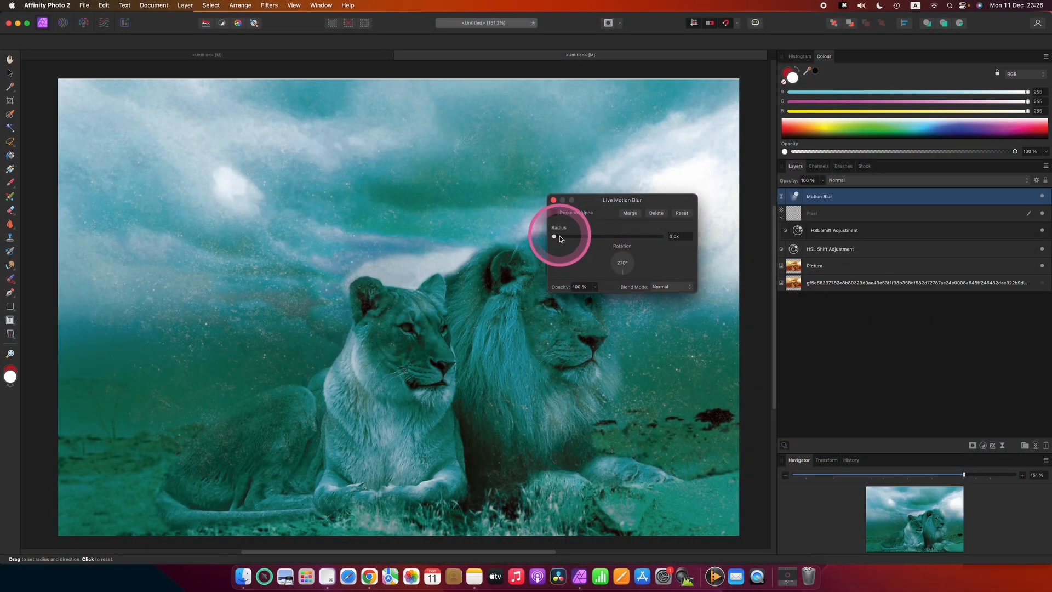
drag(560, 239, 592, 241)
- Nest the motion blur filter inside the spatter pixel layer, close the dialog, and collapse the layer
click(796, 198)
drag(797, 205, 794, 213)
click(630, 273)
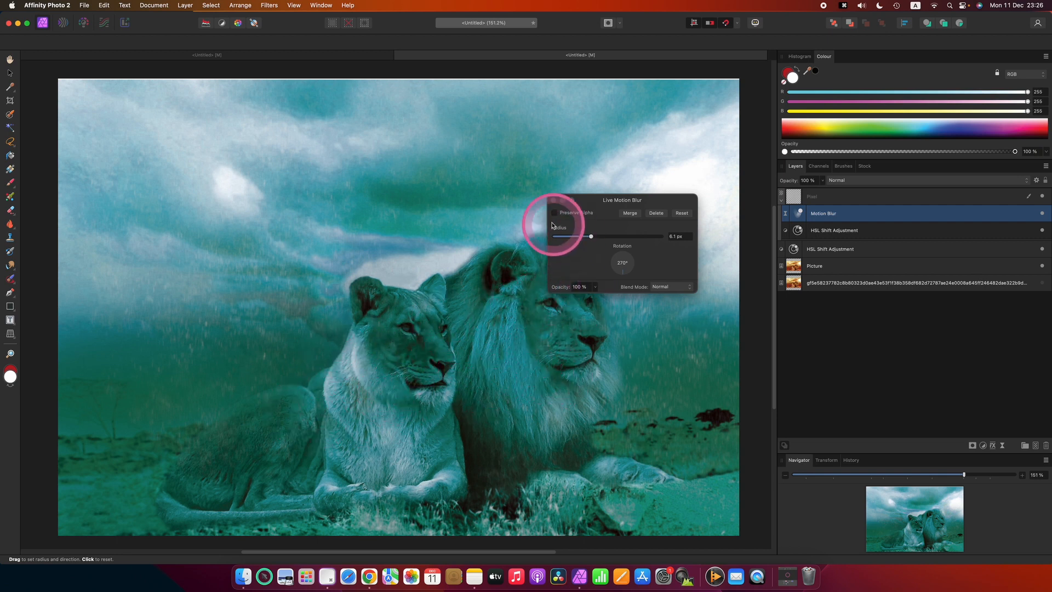
click(553, 200)
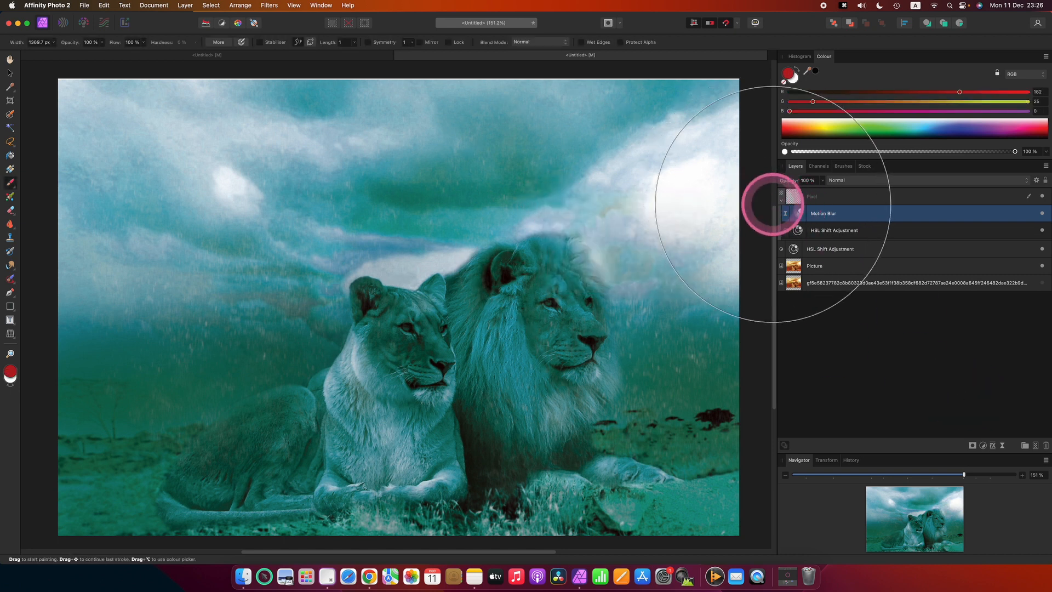
click(781, 201)
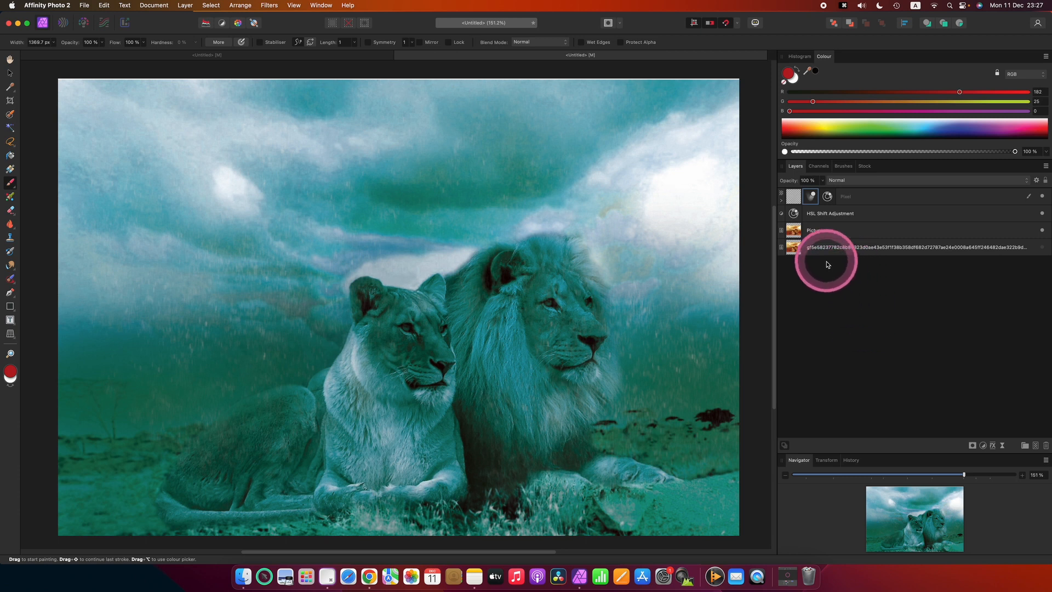
- Rename the spatter pixel layer to snow1
click(854, 200)
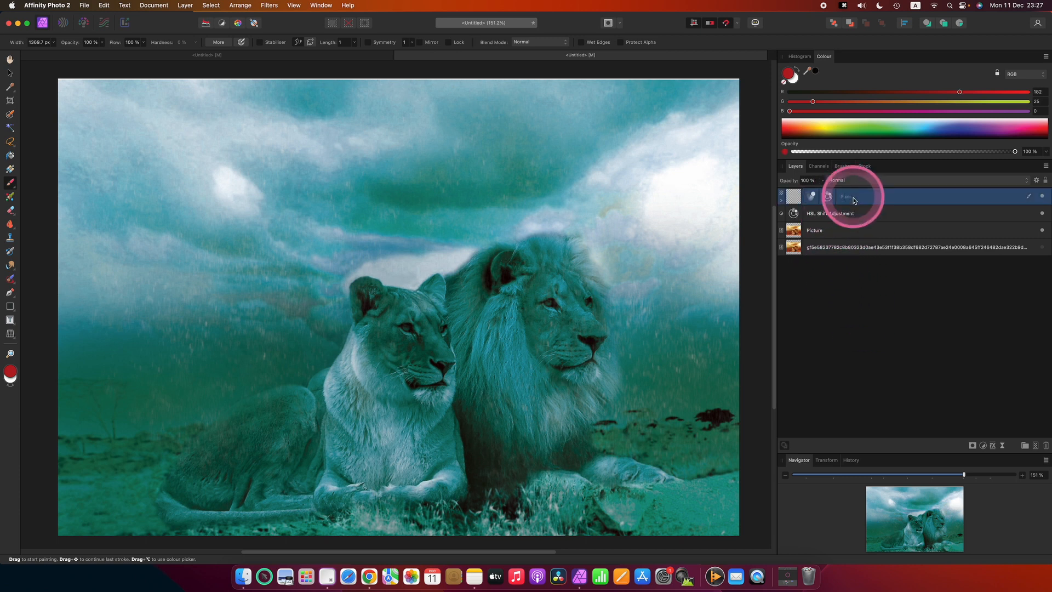
double_click(853, 199)
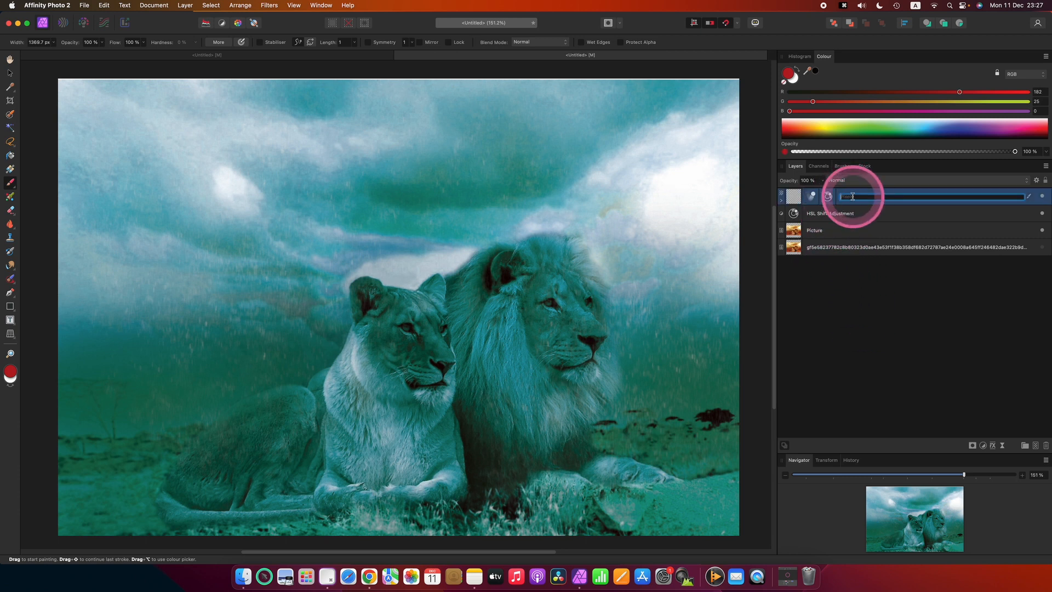
text(snow1)
key(Return)
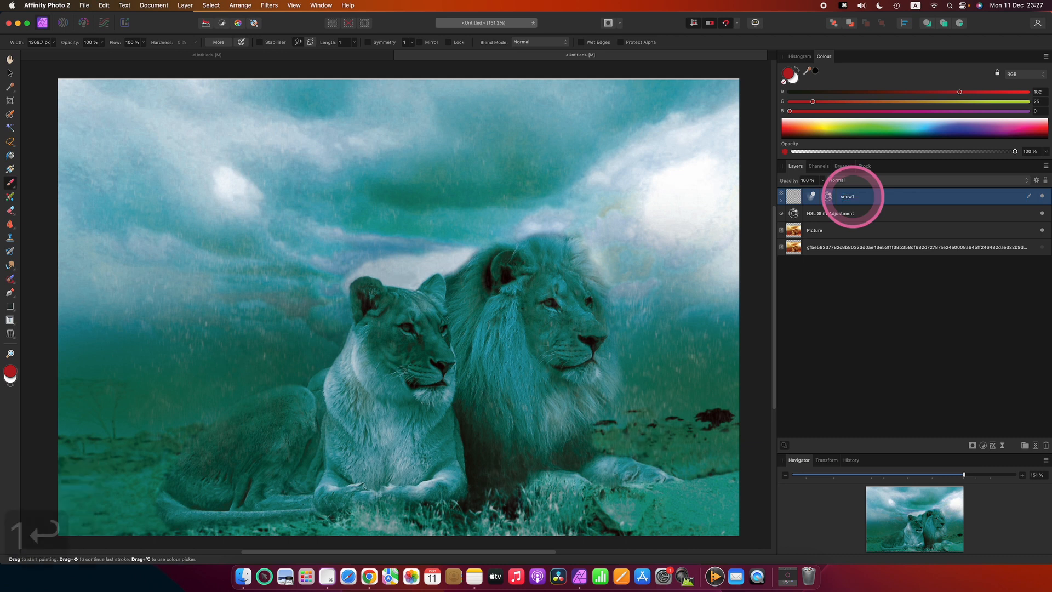
- Duplicate the snow1 layer, rename the copy to snow2, and expand it
key(super+c)
key(super+v)
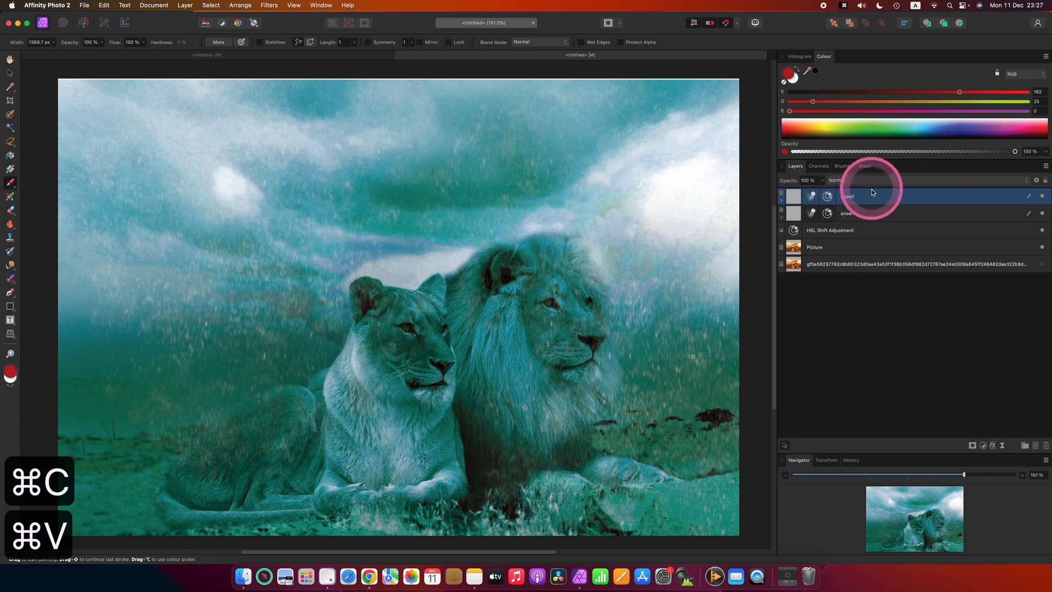
double_click(852, 197)
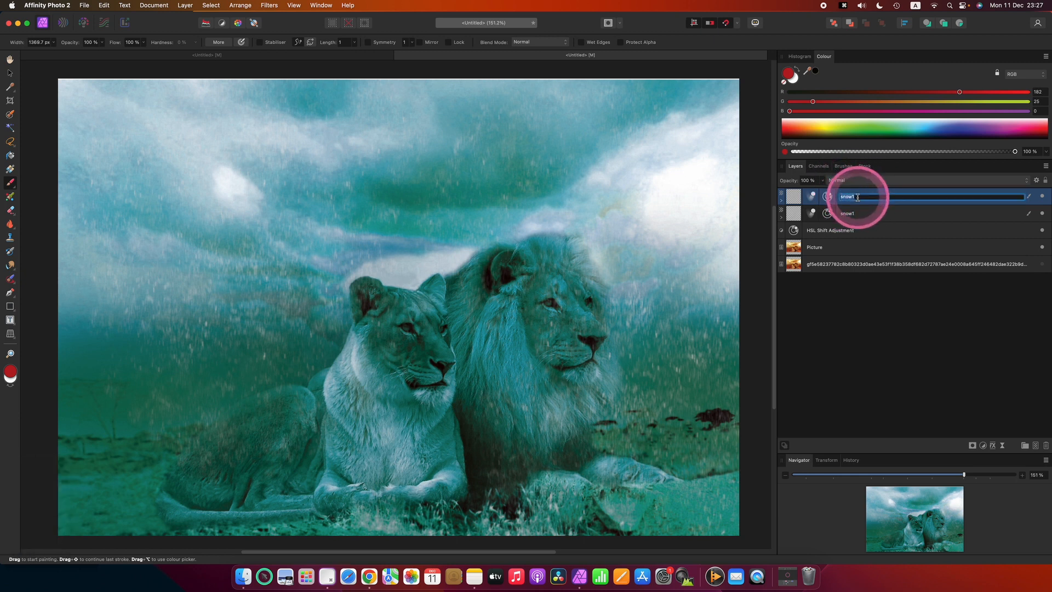
click(855, 196)
key(BackSpace)
text(2)
key(Return)
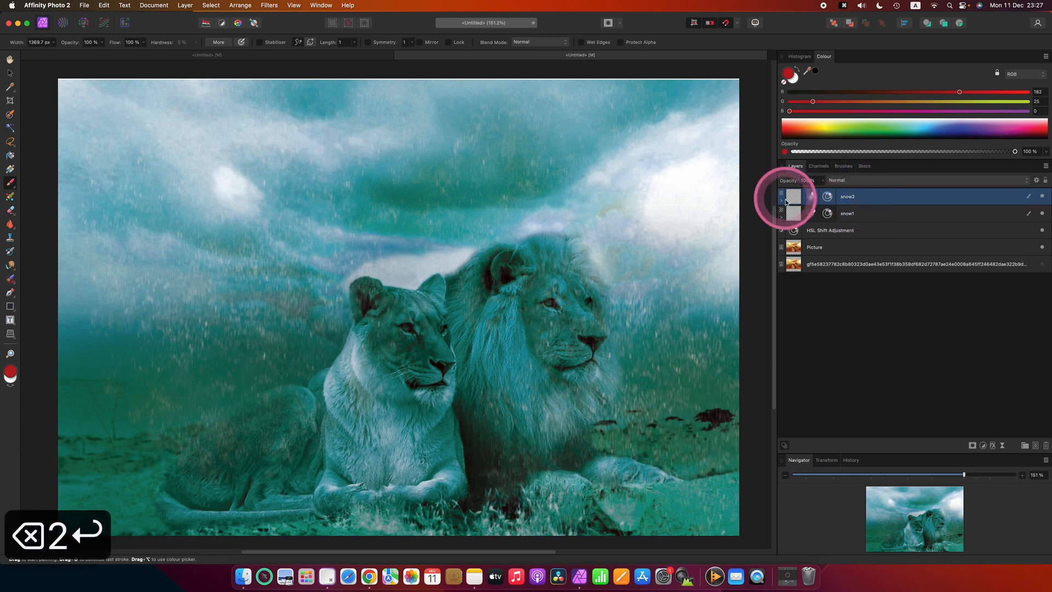
click(781, 202)
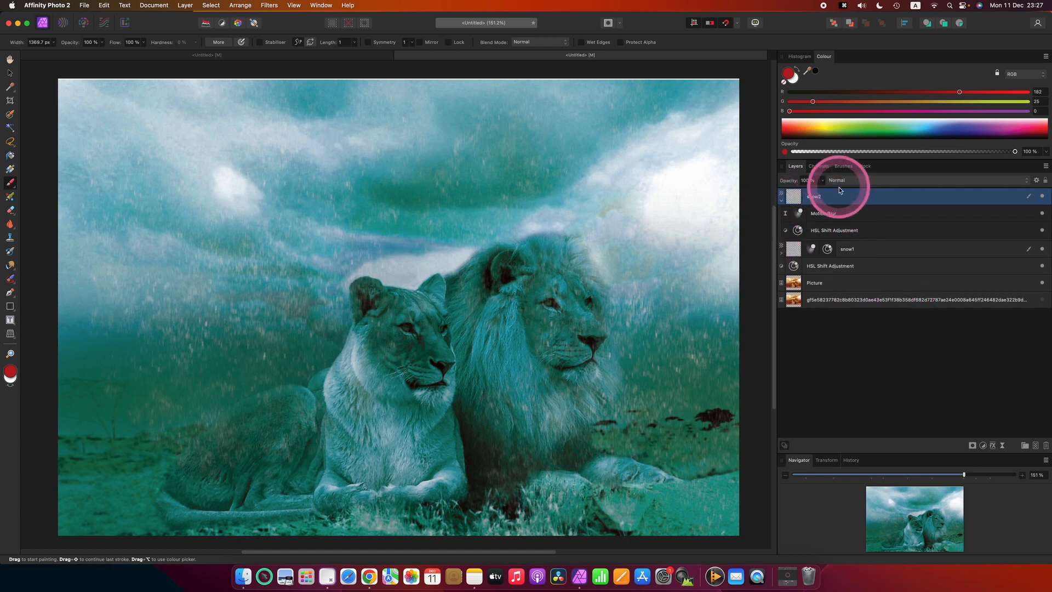
- Scale the snow2 layer up with the Move tool so it extends well beyond the canvas edges
key(v)
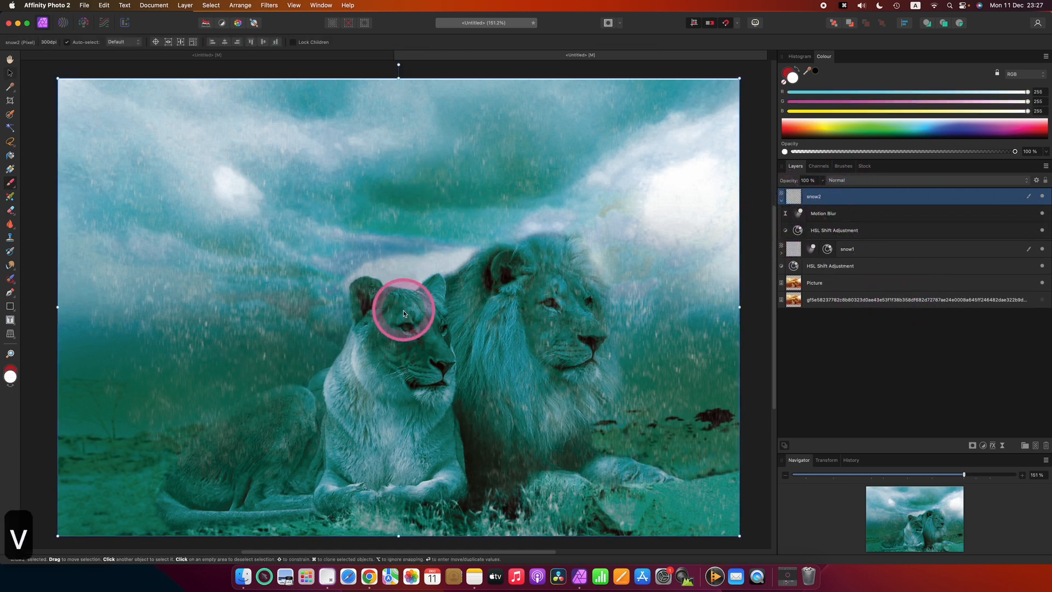
scroll(422, 329, down, 5)
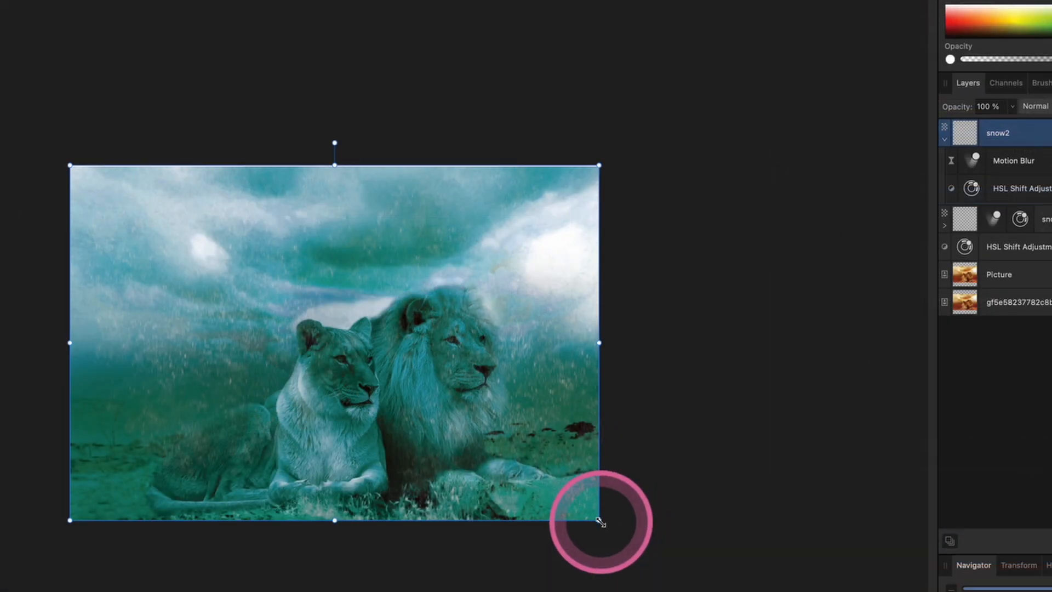
drag(570, 432, 602, 449)
drag(652, 548, 802, 591)
click(131, 248)
drag(69, 166, 0, 39)
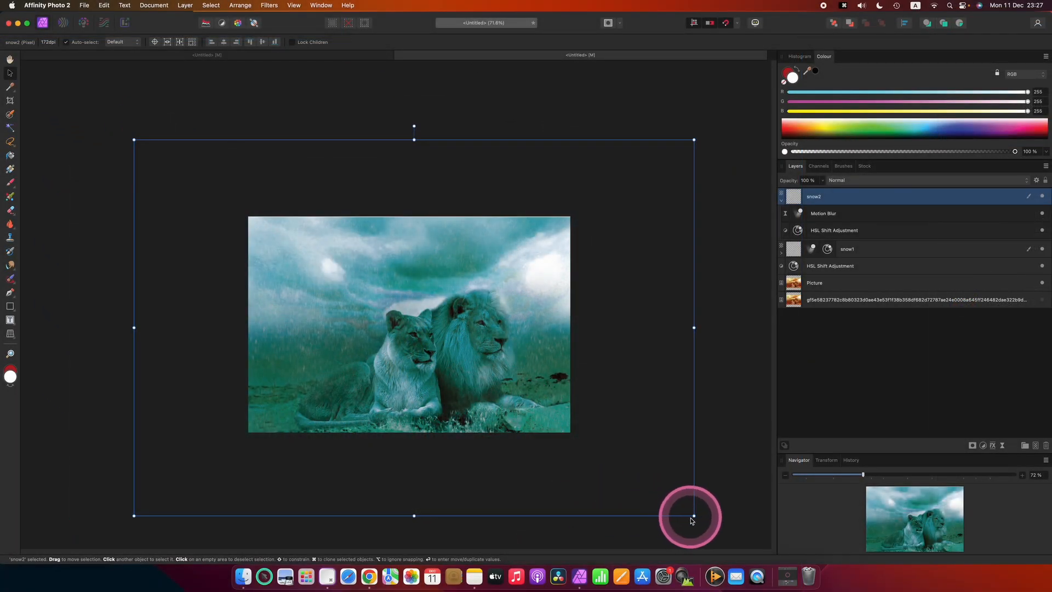
drag(692, 513, 712, 527)
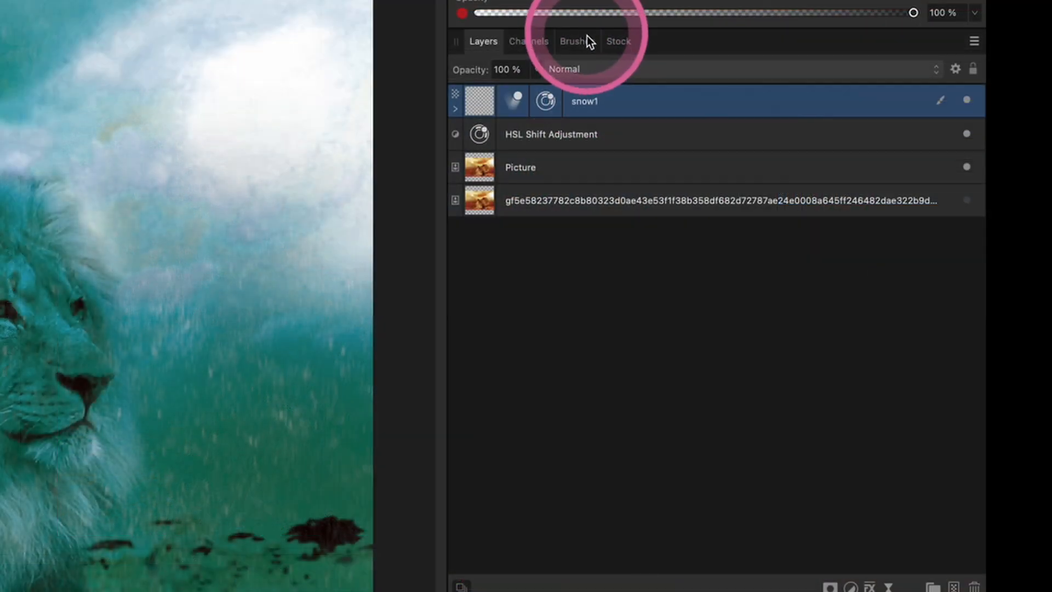
- Paint a few dabs of spatter with the Spatter Tilting brush on a new pixel layer above snow1
click(848, 166)
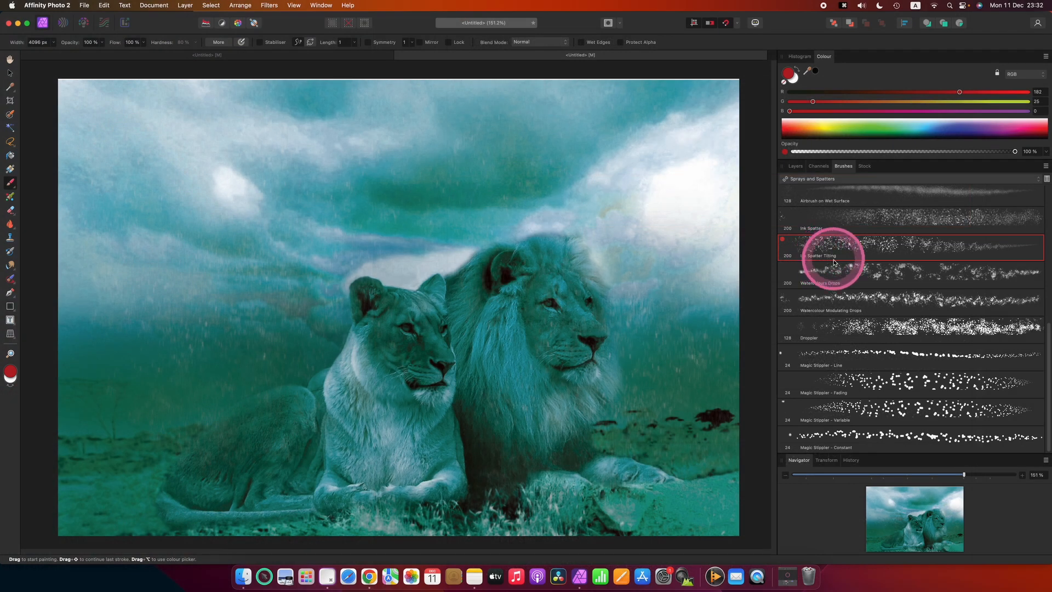
click(795, 166)
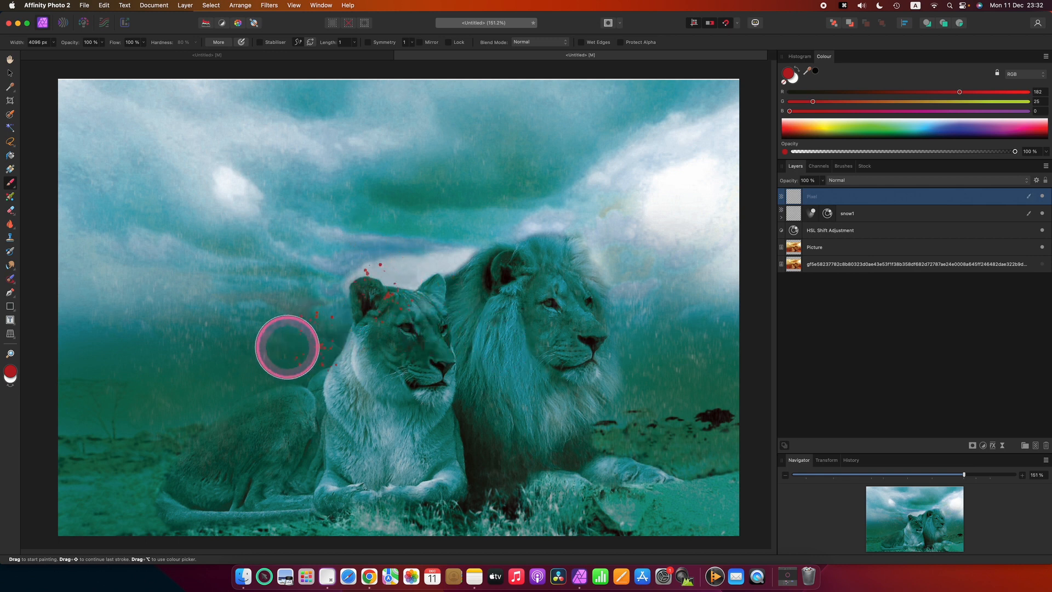
click(224, 383)
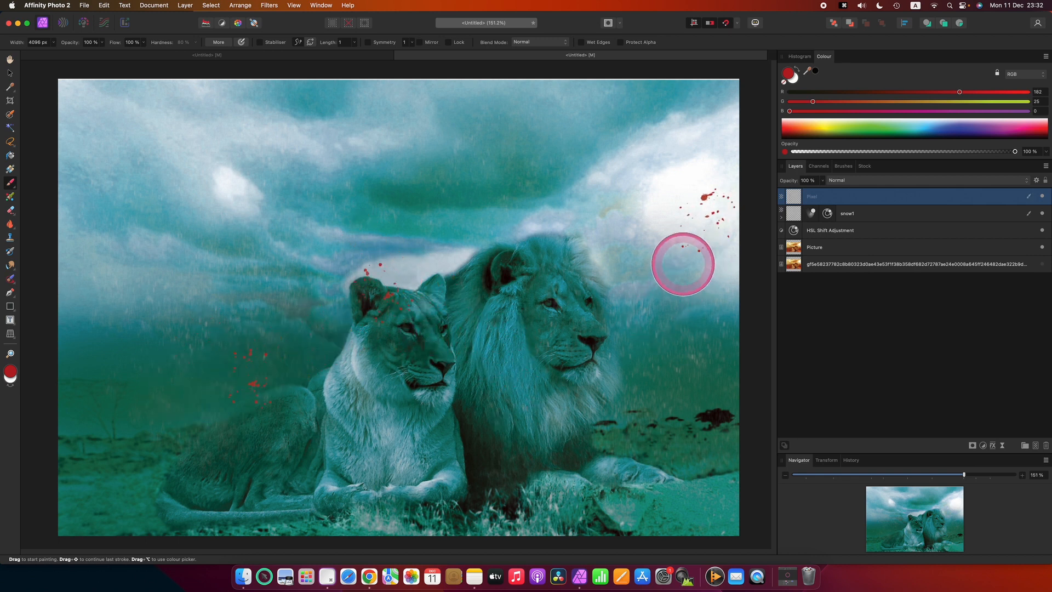
click(700, 399)
- Add an HSL adjustment, nest it inside the new spatter pixel layer, and raise its luminosity shift
click(980, 445)
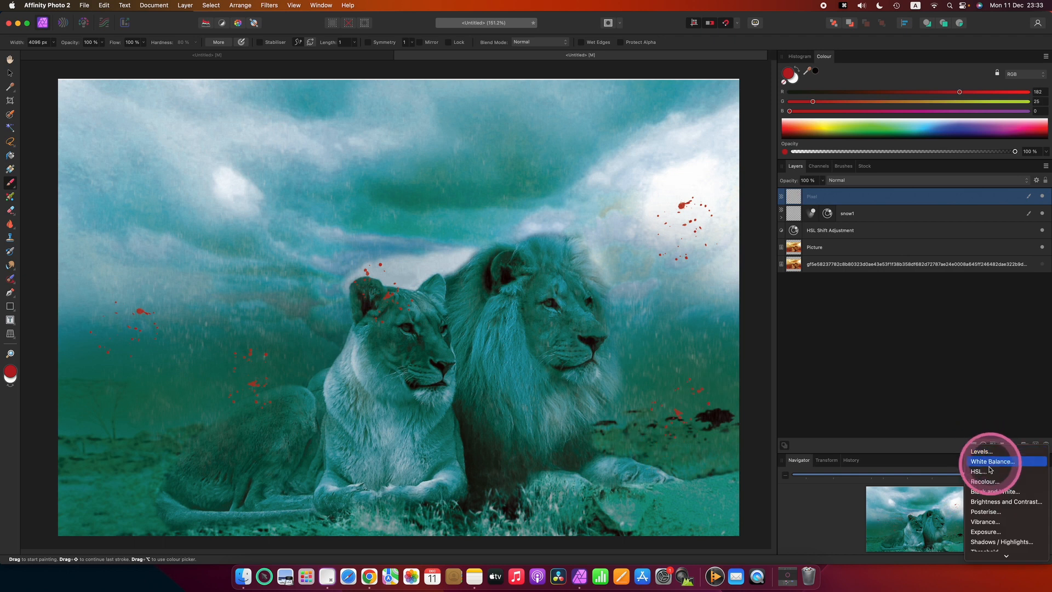
click(990, 472)
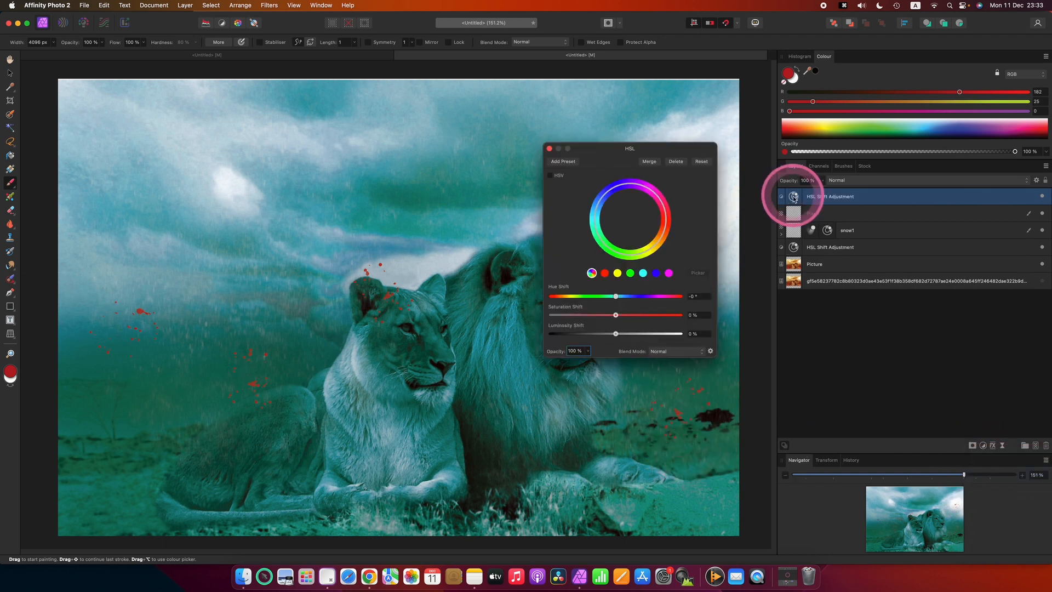
drag(791, 194, 792, 211)
drag(616, 334, 673, 336)
click(961, 288)
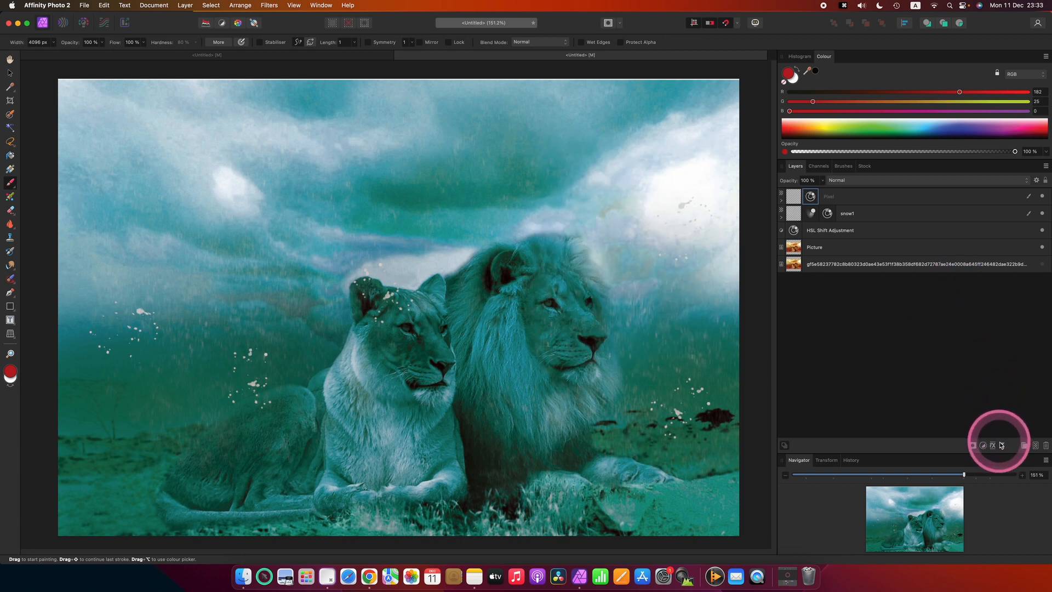
- Add a Live Motion Blur filter and nest it inside the new spatter pixel layer
drag(1002, 447, 1003, 488)
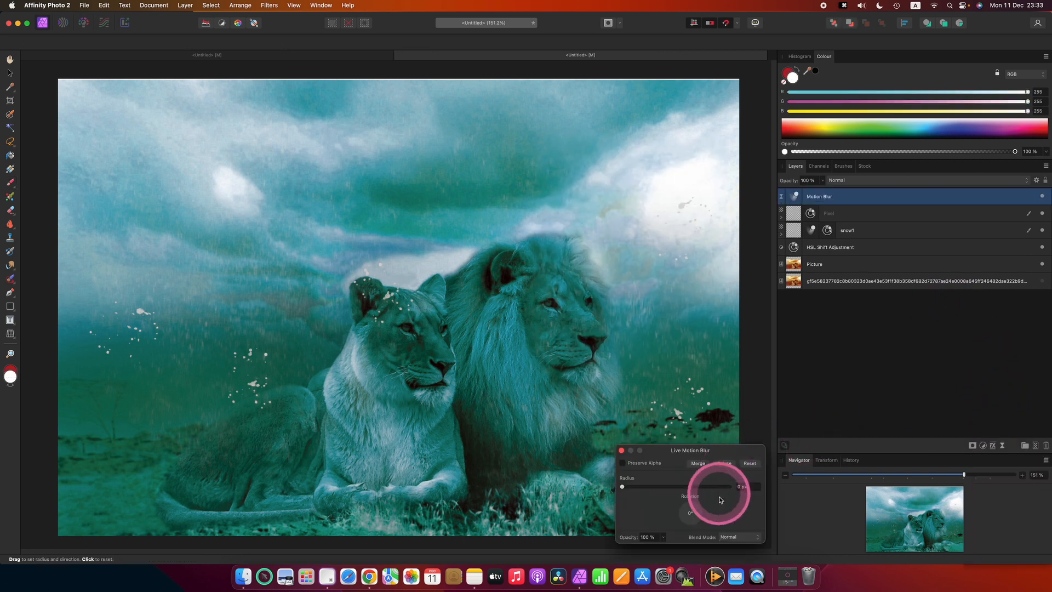
drag(662, 495, 685, 487)
click(790, 191)
drag(801, 195, 793, 212)
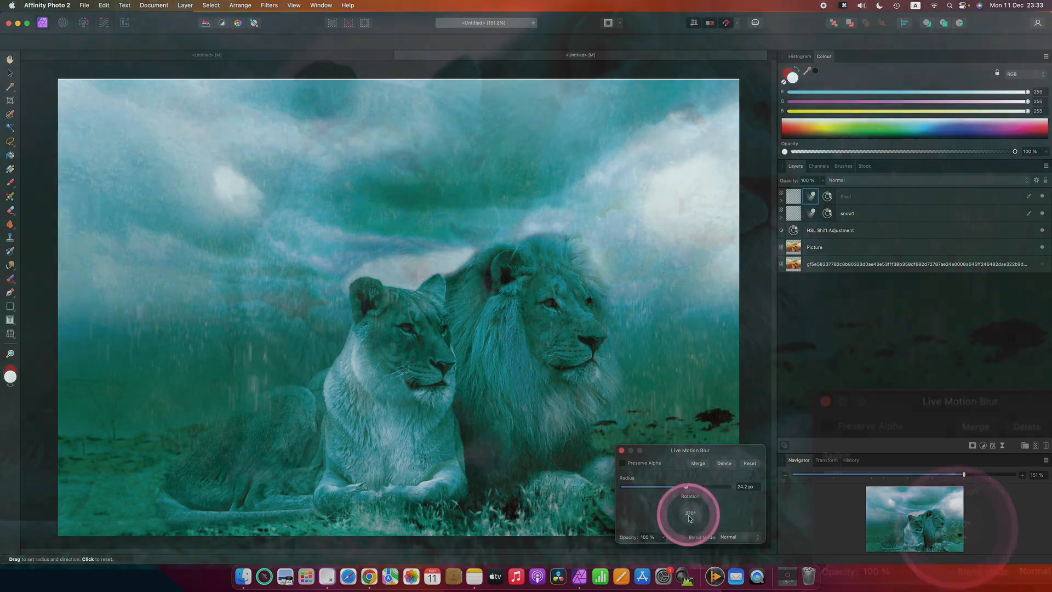
- Set the motion blur rotation to 270° and its radius to about 10.4 px, then close the dialog
drag(688, 515, 688, 519)
mouse_move(955, 537)
mouse_down()
mouse_move(945, 530)
mouse_move(965, 530)
mouse_move(957, 522)
mouse_up()
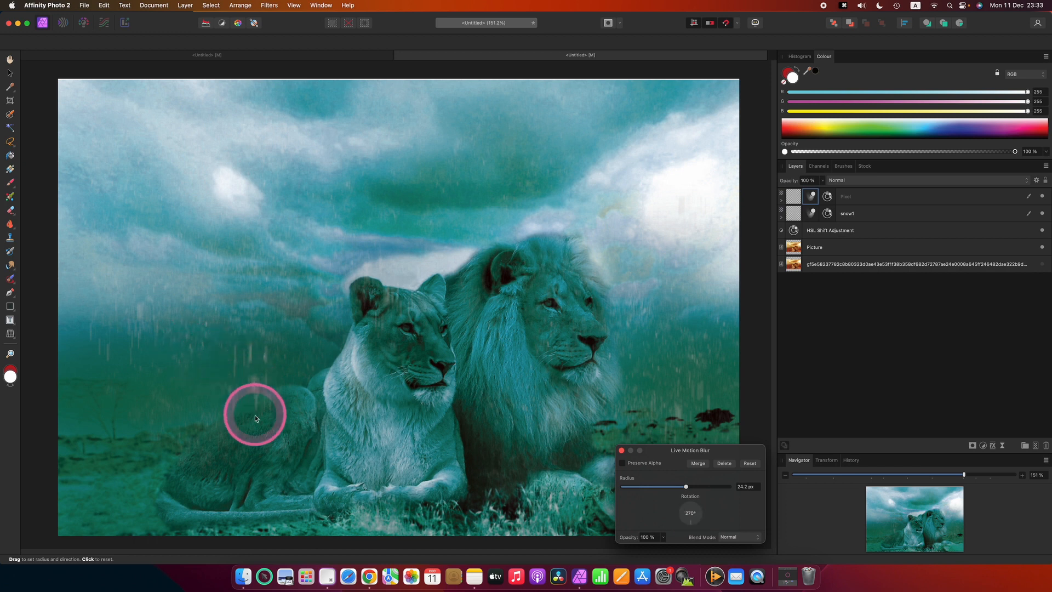
click(677, 486)
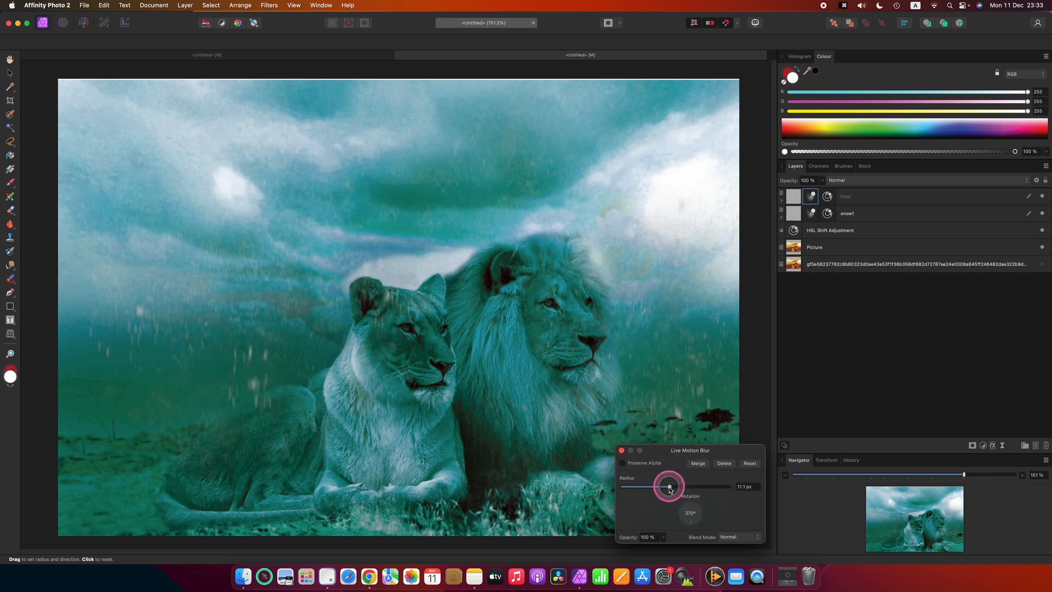
drag(669, 488, 670, 488)
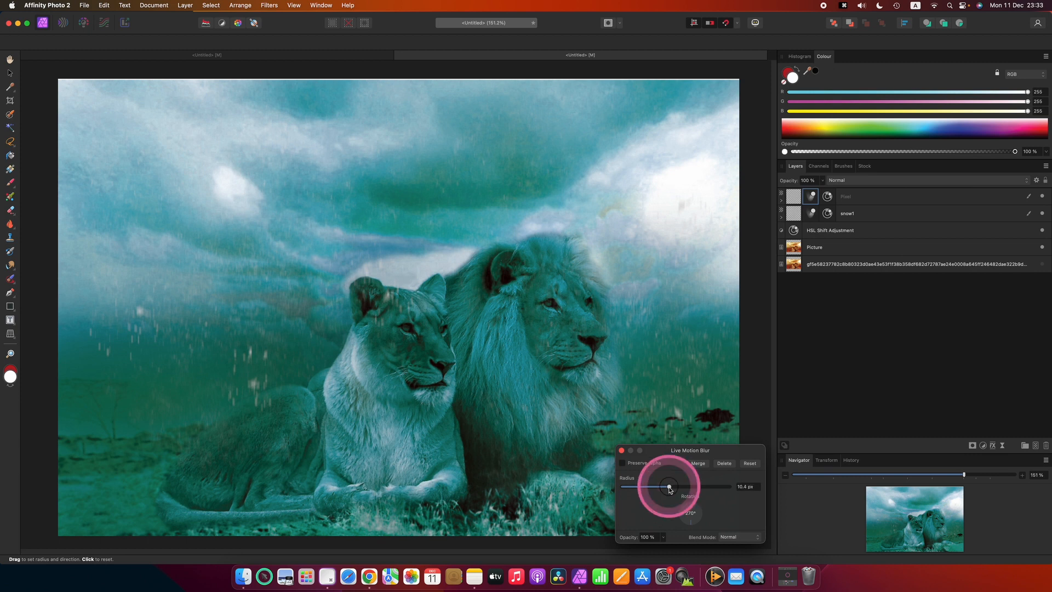
click(621, 451)
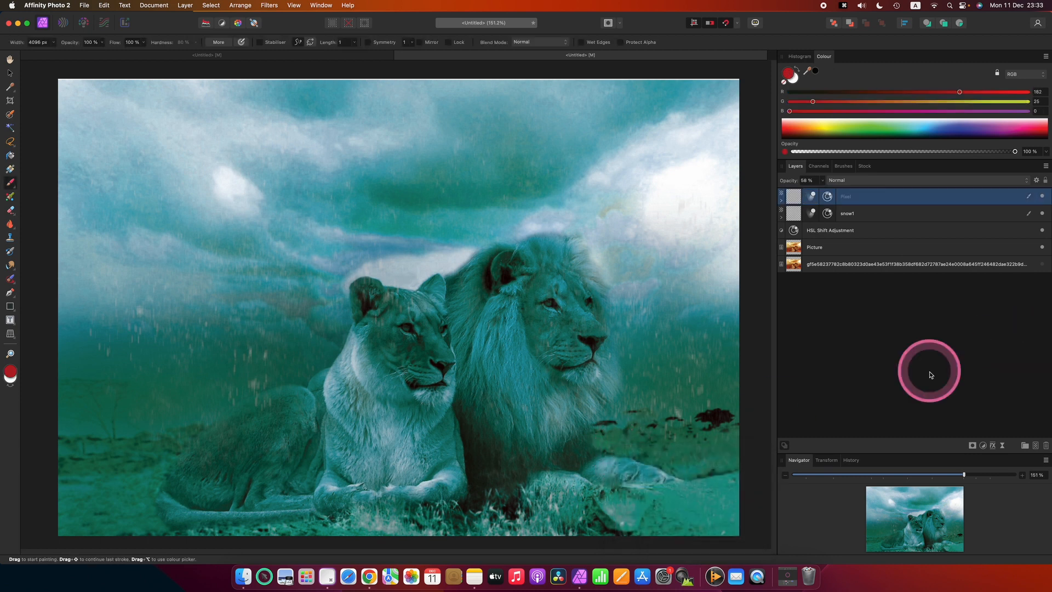